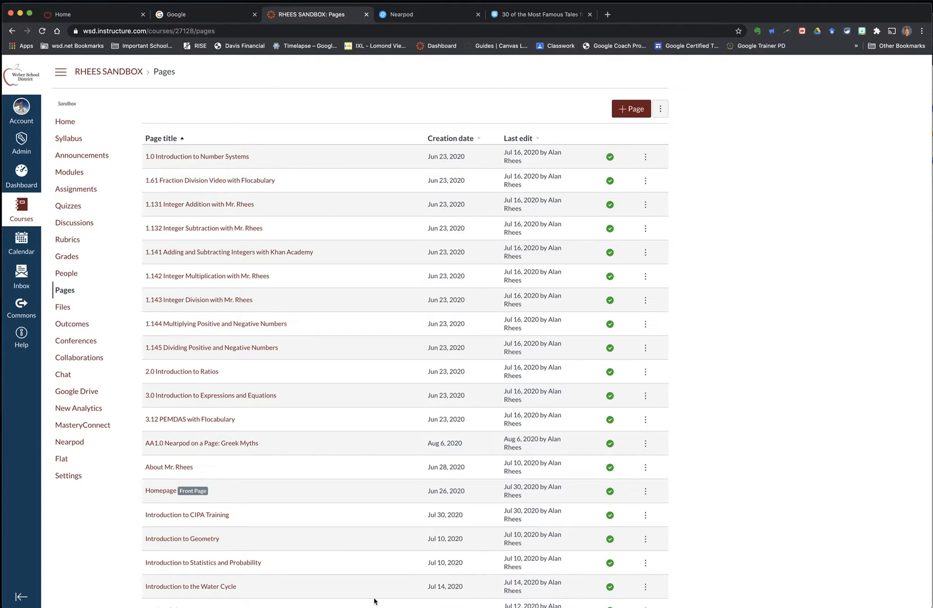
Step: Open the AA1.0 Nearpod on a Page: Greek Myths page and review its content down to the Nearpod assignment heading
{"action": "left_click", "coordinate": [209, 443]}
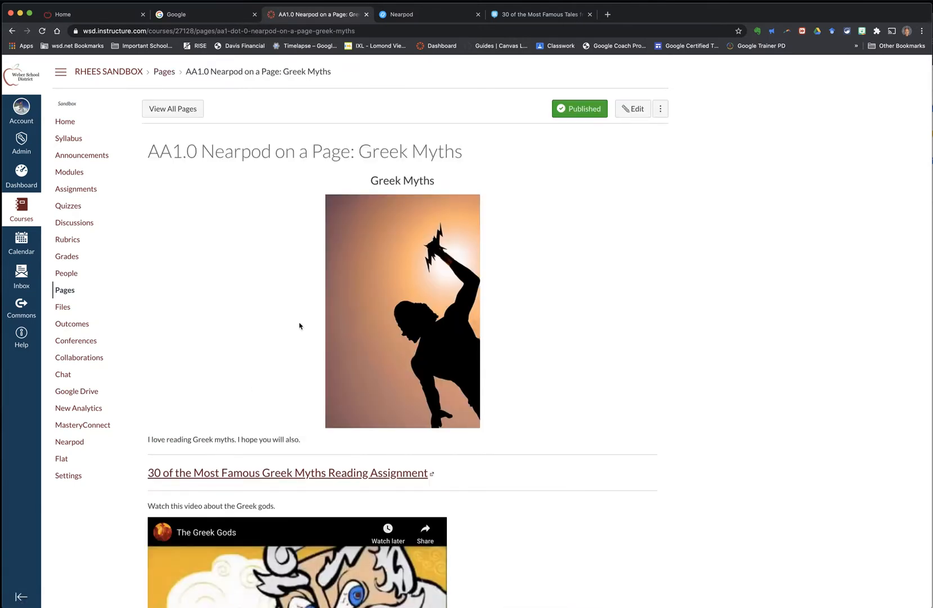
{"action": "scroll", "coordinate": [321, 286], "scroll_direction": "down", "scroll_amount": 2}
{"action": "scroll", "coordinate": [321, 285], "scroll_direction": "down", "scroll_amount": 4}
{"action": "scroll", "coordinate": [321, 285], "scroll_direction": "up", "scroll_amount": 3}
{"action": "scroll", "coordinate": [321, 285], "scroll_direction": "up", "scroll_amount": 2}
{"action": "scroll", "coordinate": [321, 286], "scroll_direction": "down", "scroll_amount": 5}
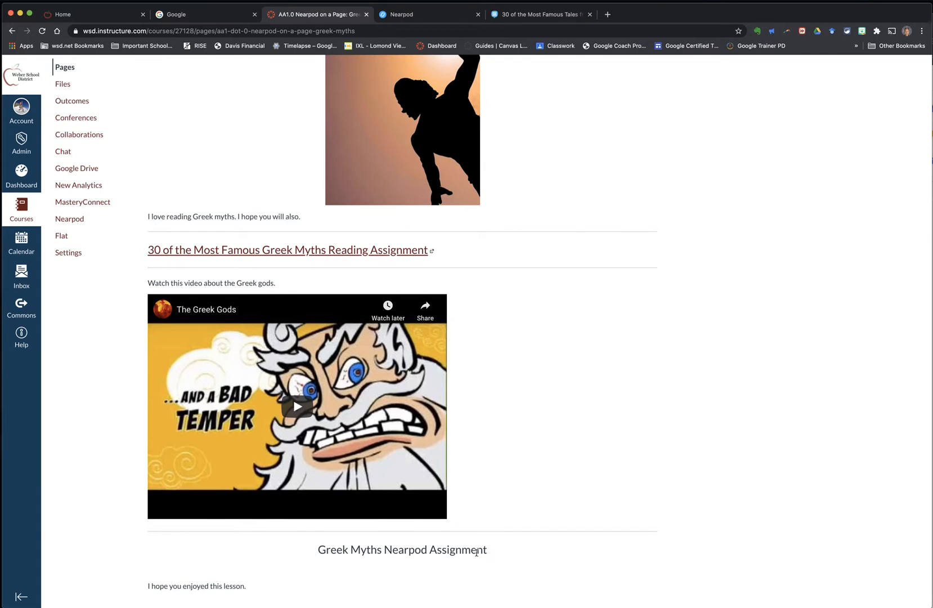
{"action": "scroll", "coordinate": [476, 552], "scroll_direction": "up", "scroll_amount": 2}
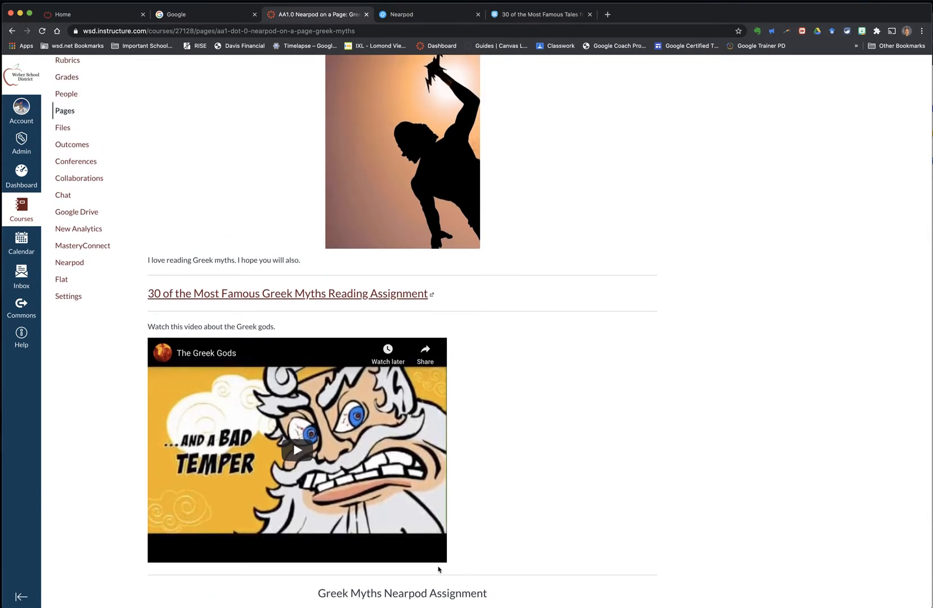
{"action": "scroll", "coordinate": [439, 566], "scroll_direction": "down", "scroll_amount": 2}
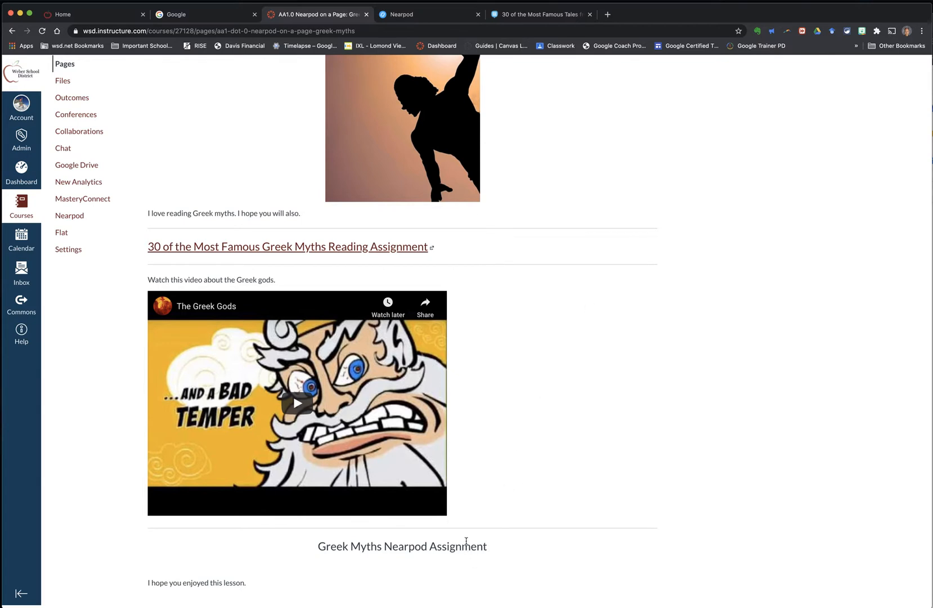
{"action": "scroll", "coordinate": [466, 541], "scroll_direction": "up", "scroll_amount": 5}
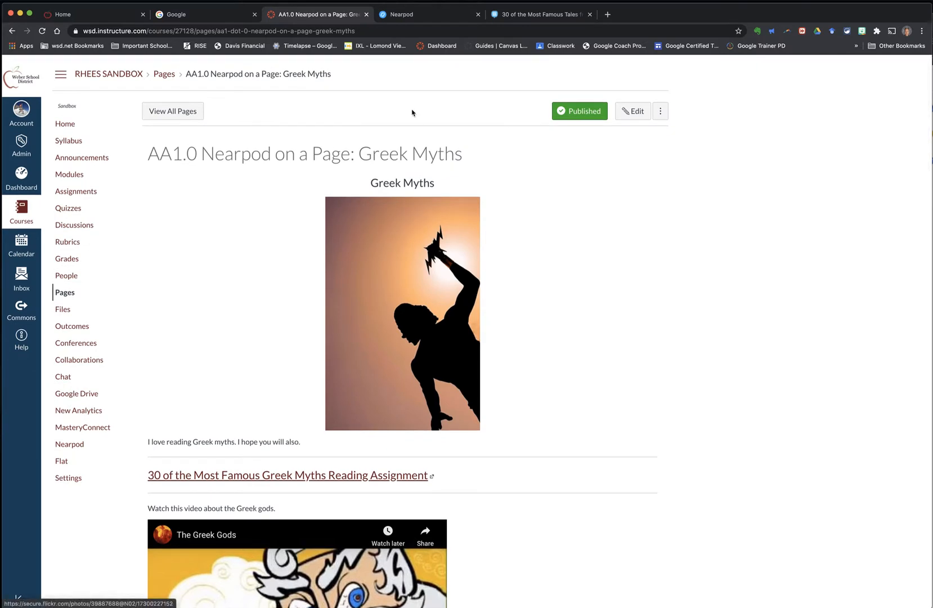
Step: In Nearpod, open the sharing options for the most recent active student-paced session of the Greek Myths lesson
{"action": "left_click", "coordinate": [414, 14]}
{"action": "mouse_move", "coordinate": [316, 449]}
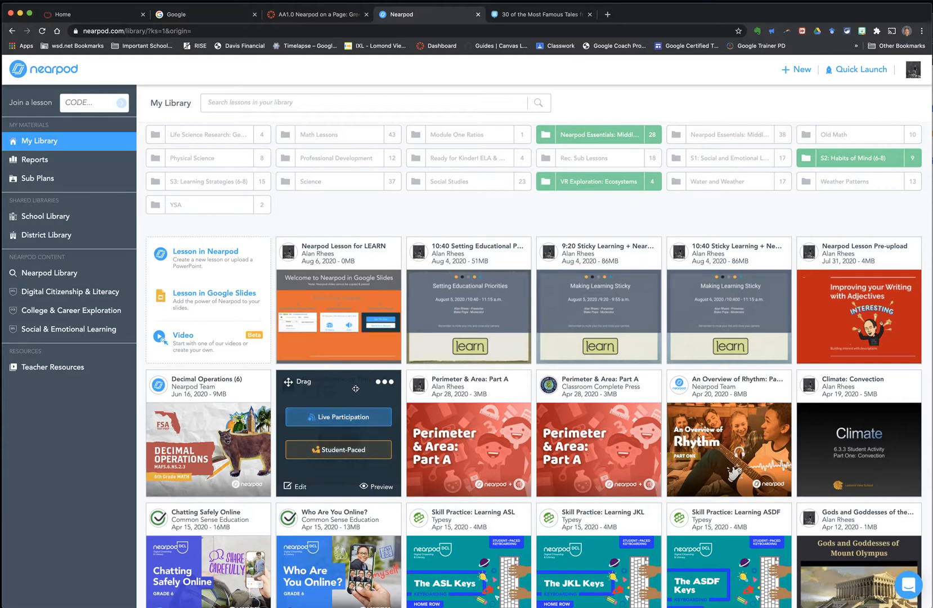
{"action": "left_click", "coordinate": [337, 450]}
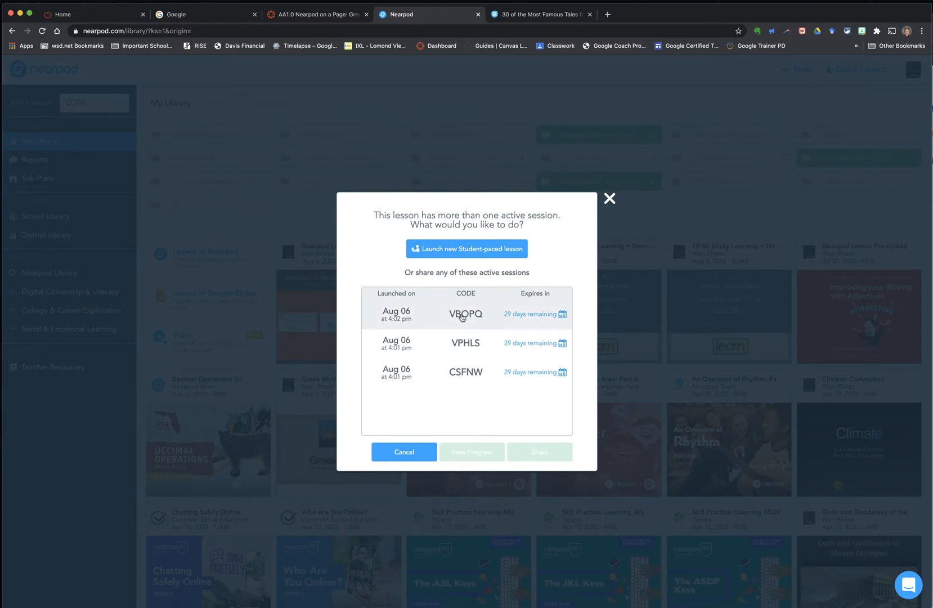
{"action": "left_click", "coordinate": [461, 318]}
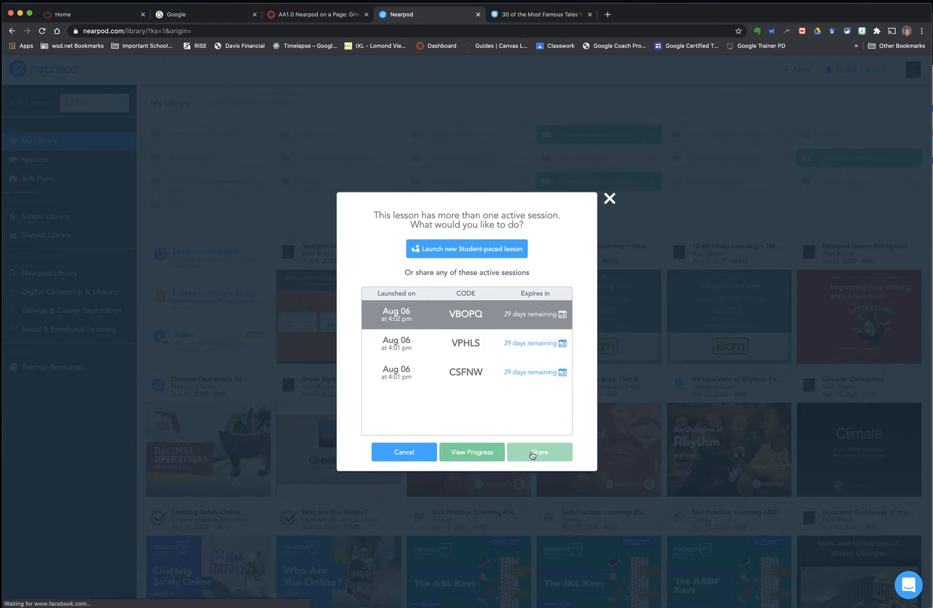
{"action": "left_click", "coordinate": [532, 454]}
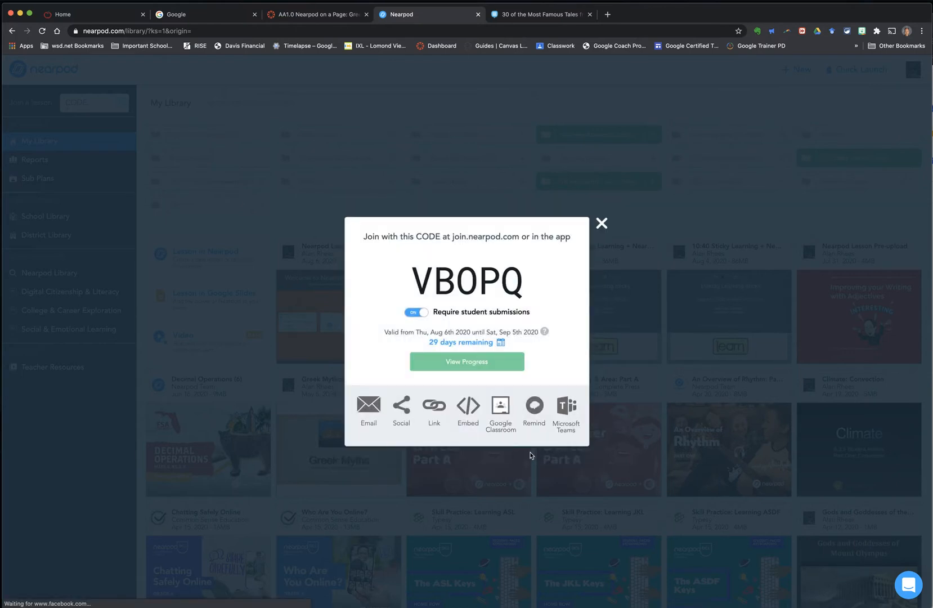
Step: Copy the session's embed code at Medium size and close the sharing dialog
{"action": "left_click", "coordinate": [466, 404]}
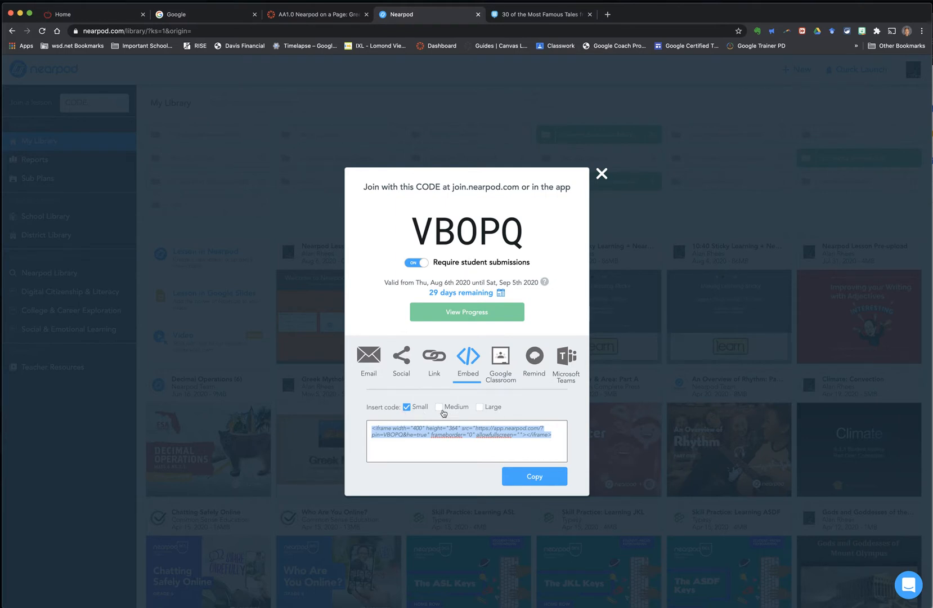
{"action": "left_click", "coordinate": [441, 410]}
{"action": "left_click", "coordinate": [408, 409]}
{"action": "left_click", "coordinate": [480, 407]}
{"action": "left_click", "coordinate": [440, 408]}
{"action": "left_click", "coordinate": [535, 478]}
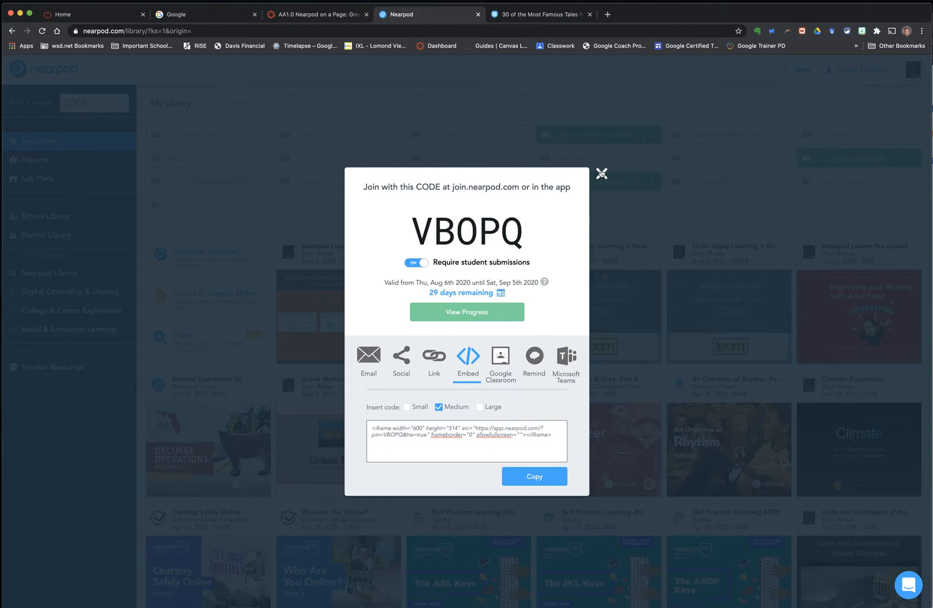
{"action": "left_click", "coordinate": [602, 174]}
Step: Return to the Canvas page, open it for editing, enlarge the editor, and switch to the HTML editor
{"action": "left_click", "coordinate": [332, 15]}
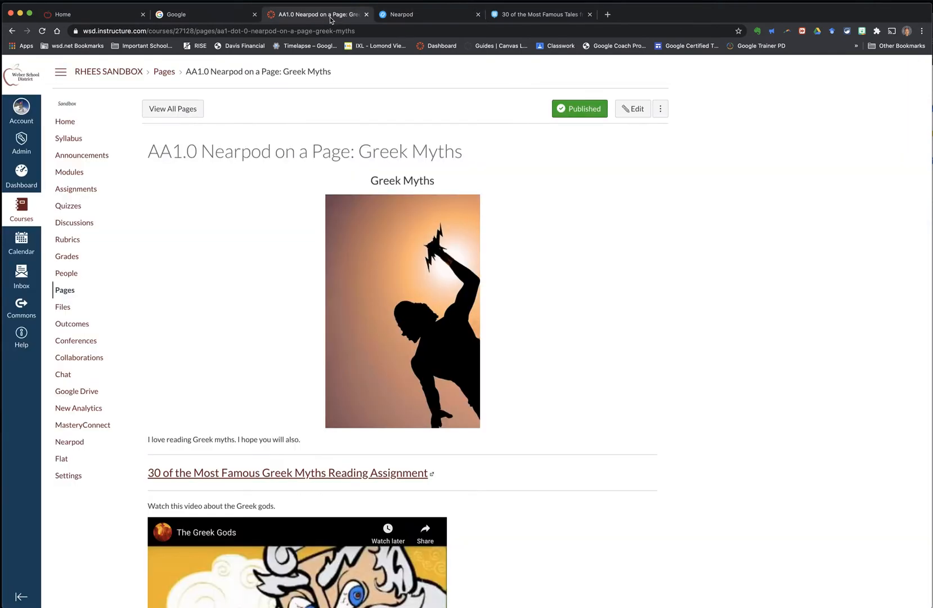
{"action": "left_click", "coordinate": [634, 108]}
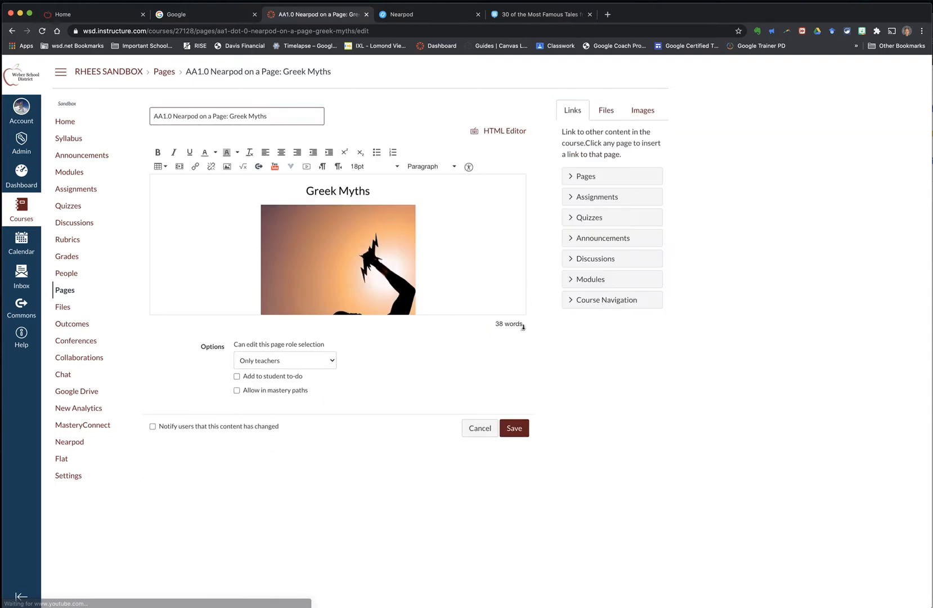
{"action": "left_click_drag", "start_coordinate": [523, 329], "coordinate": [538, 512]}
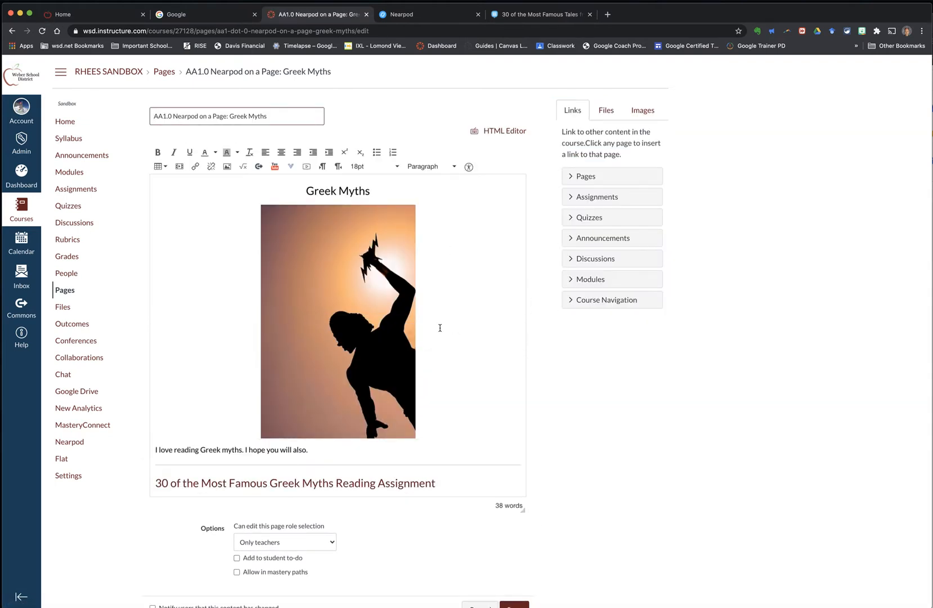
{"action": "scroll", "coordinate": [438, 328], "scroll_direction": "down", "scroll_amount": 10}
{"action": "scroll", "coordinate": [440, 327], "scroll_direction": "down", "scroll_amount": 1}
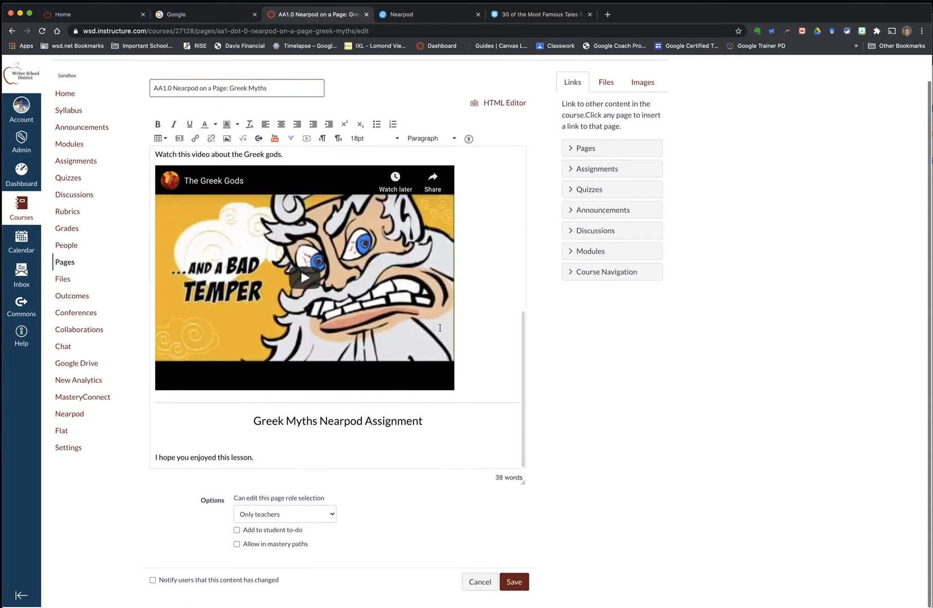
{"action": "left_click", "coordinate": [180, 445]}
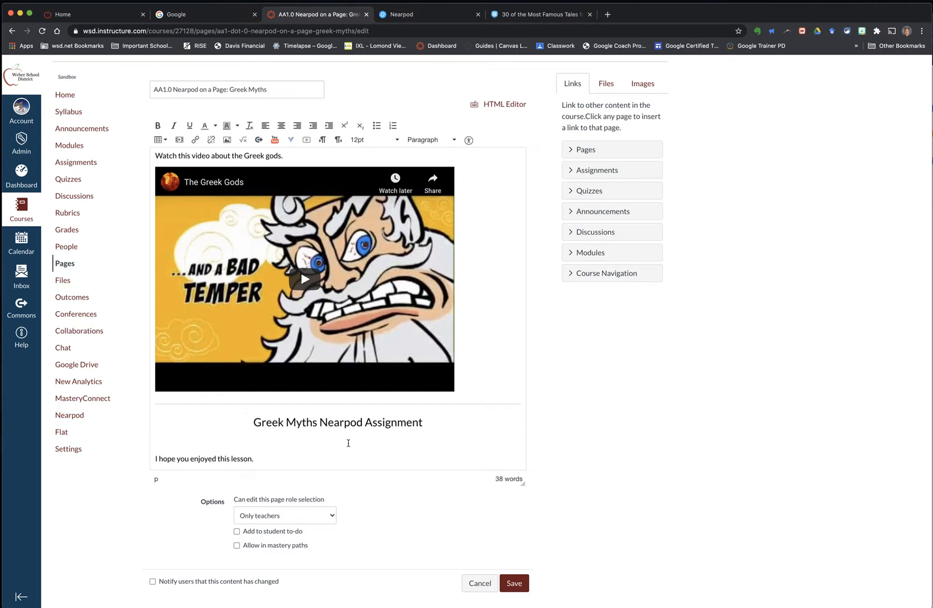
{"action": "scroll", "coordinate": [501, 210], "scroll_direction": "up", "scroll_amount": 1}
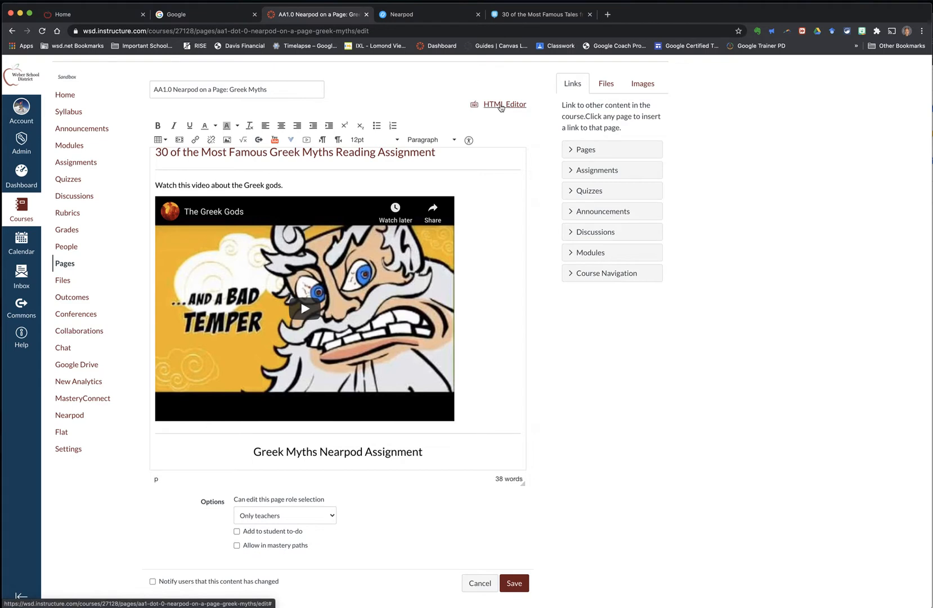
{"action": "left_click", "coordinate": [501, 105]}
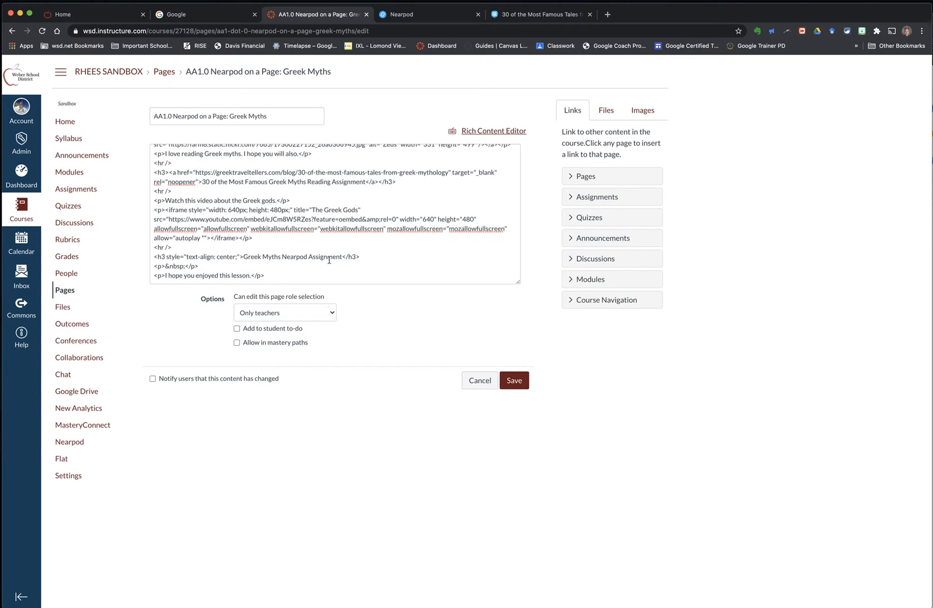
Step: Paste the Nearpod embed code on a new line below the Greek Myths Nearpod Assignment heading and save the page
{"action": "key", "text": "Return"}
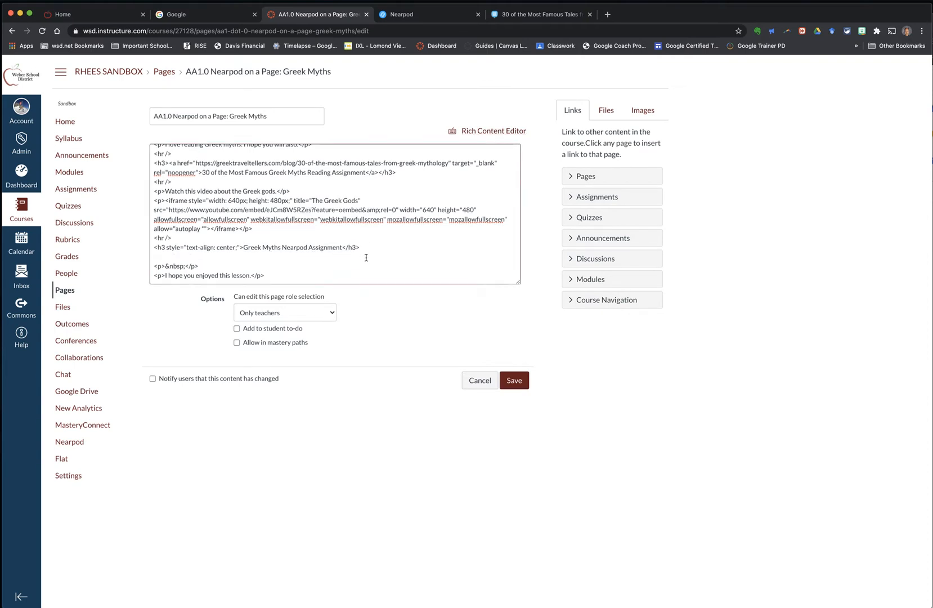
{"action": "left_click", "coordinate": [200, 266]}
{"action": "key", "text": "super+v"}
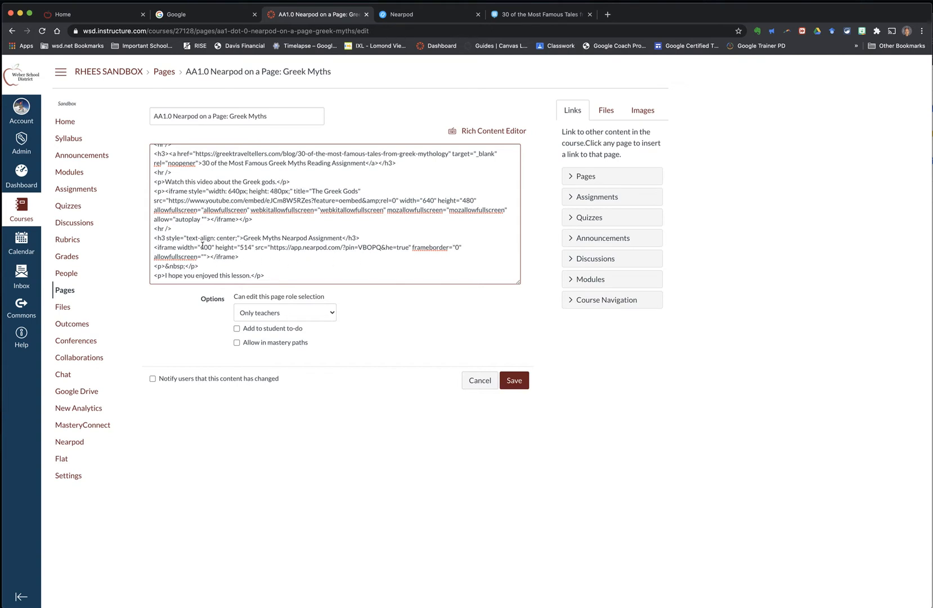
{"action": "left_click", "coordinate": [512, 380]}
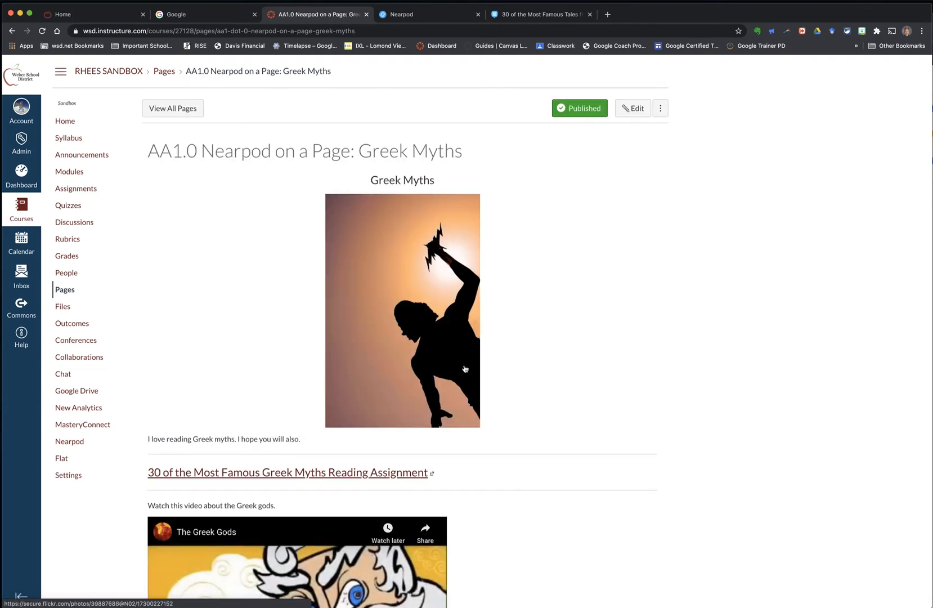
Step: Scroll through the saved page to check the embedded Nearpod lesson
{"action": "scroll", "coordinate": [472, 372], "scroll_direction": "down", "scroll_amount": 4}
{"action": "scroll", "coordinate": [465, 369], "scroll_direction": "down", "scroll_amount": 6}
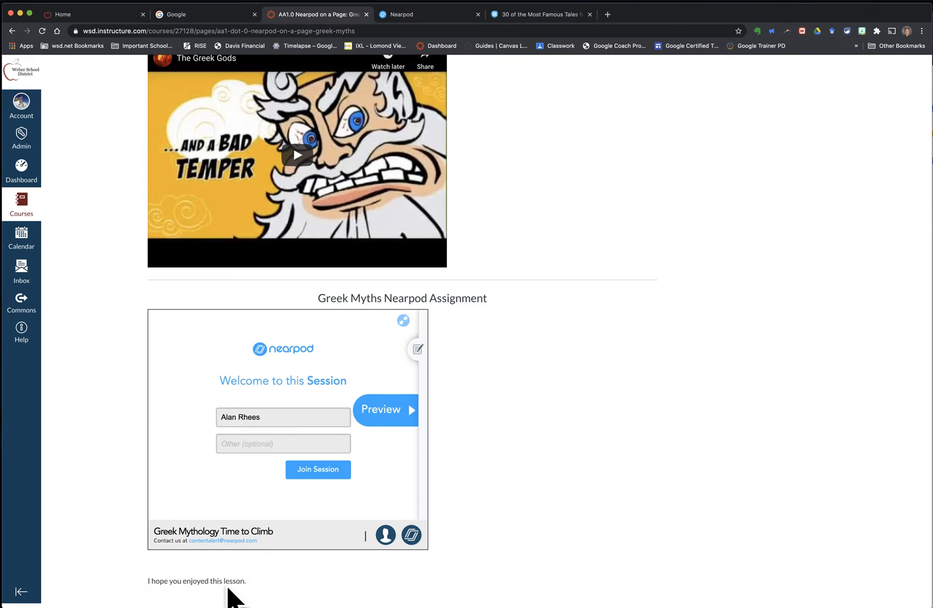
{"action": "scroll", "coordinate": [220, 594], "scroll_direction": "up", "scroll_amount": 10}
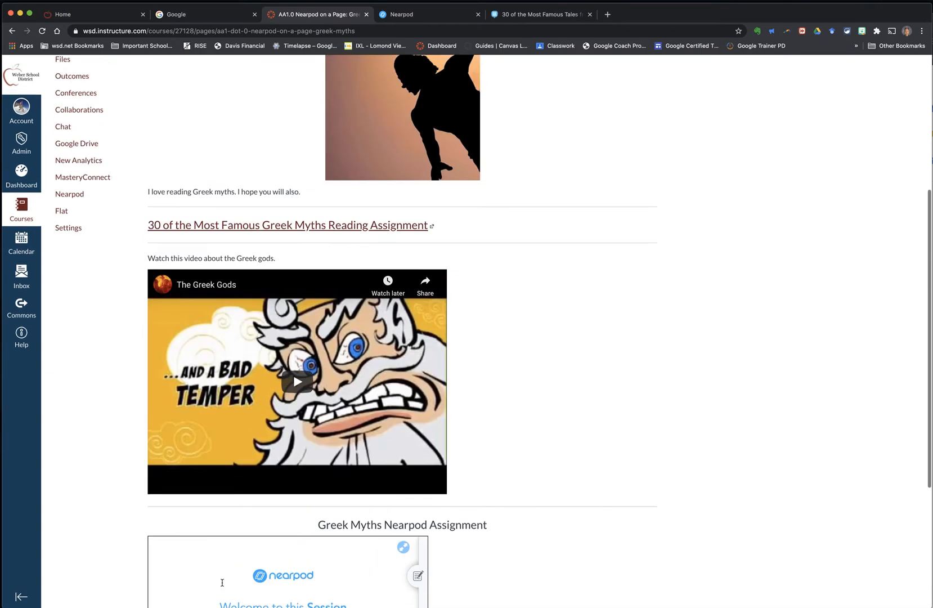
{"action": "scroll", "coordinate": [222, 585], "scroll_direction": "up", "scroll_amount": 3}
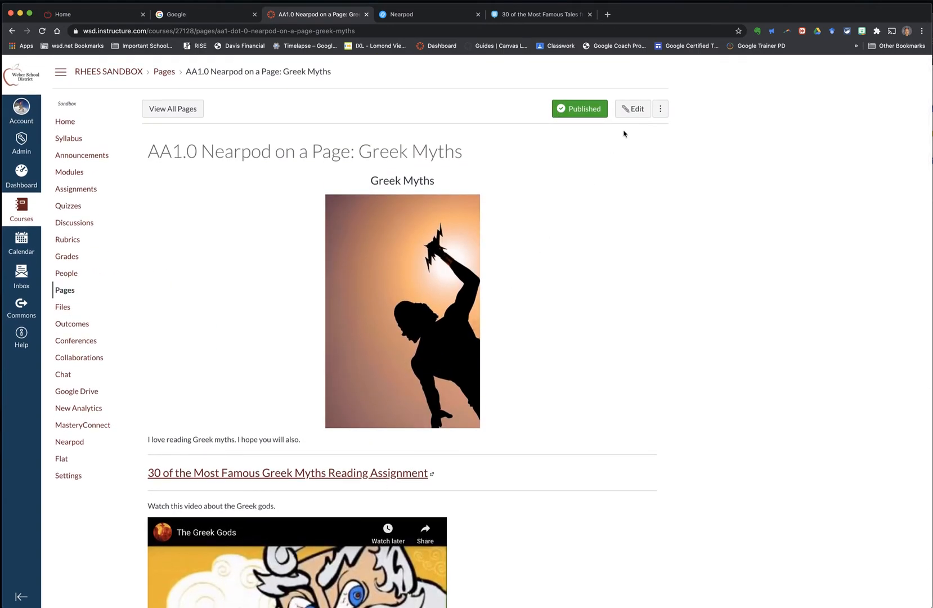
Step: Edit the page in the HTML editor, add a horizontal rule after the Nearpod iframe, and save
{"action": "left_click", "coordinate": [633, 110]}
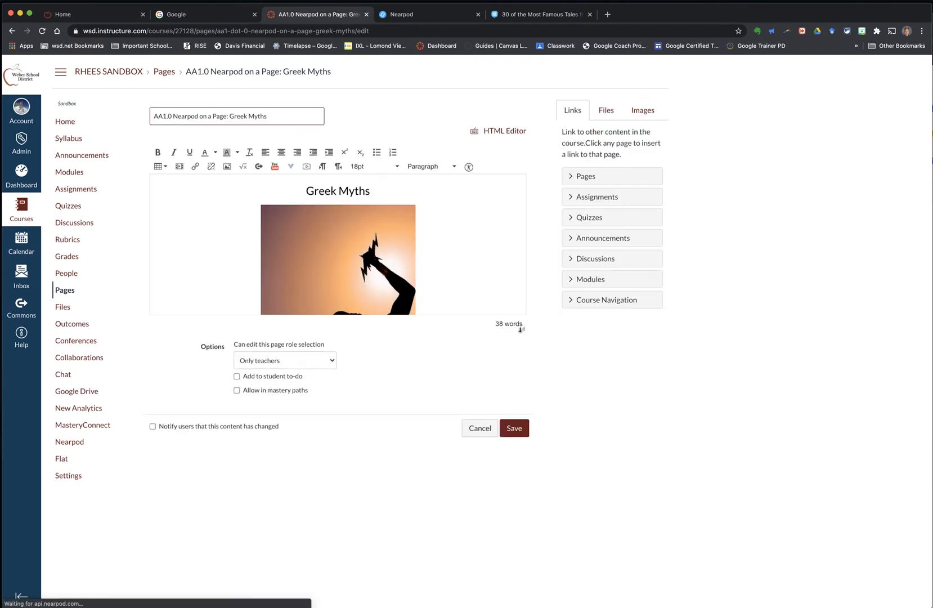
{"action": "left_click_drag", "start_coordinate": [522, 330], "coordinate": [529, 467]}
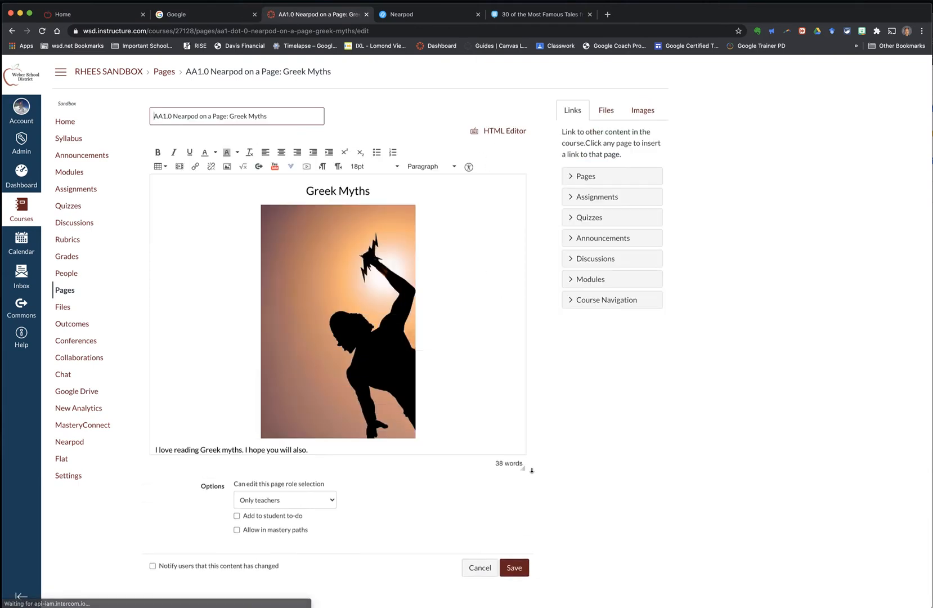
{"action": "left_click", "coordinate": [509, 133]}
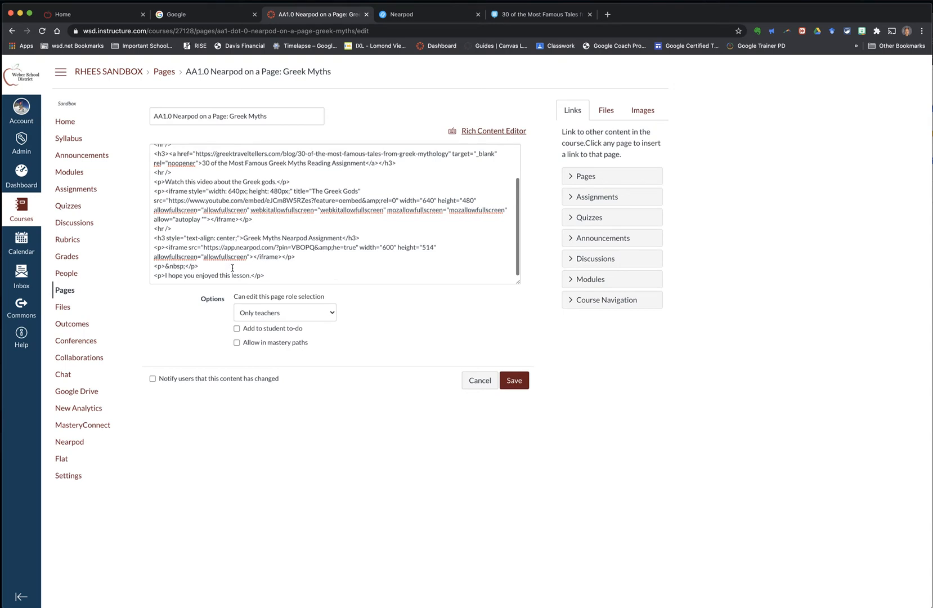
{"action": "left_click", "coordinate": [304, 256]}
{"action": "key", "text": "Return"}
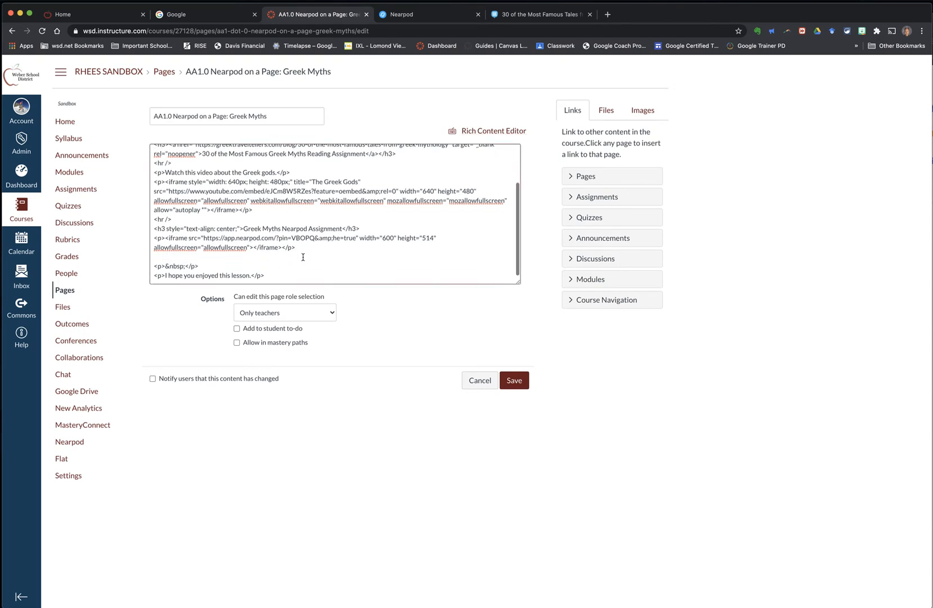
{"action": "type", "text": "<hr />"}
{"action": "left_click", "coordinate": [513, 382]}
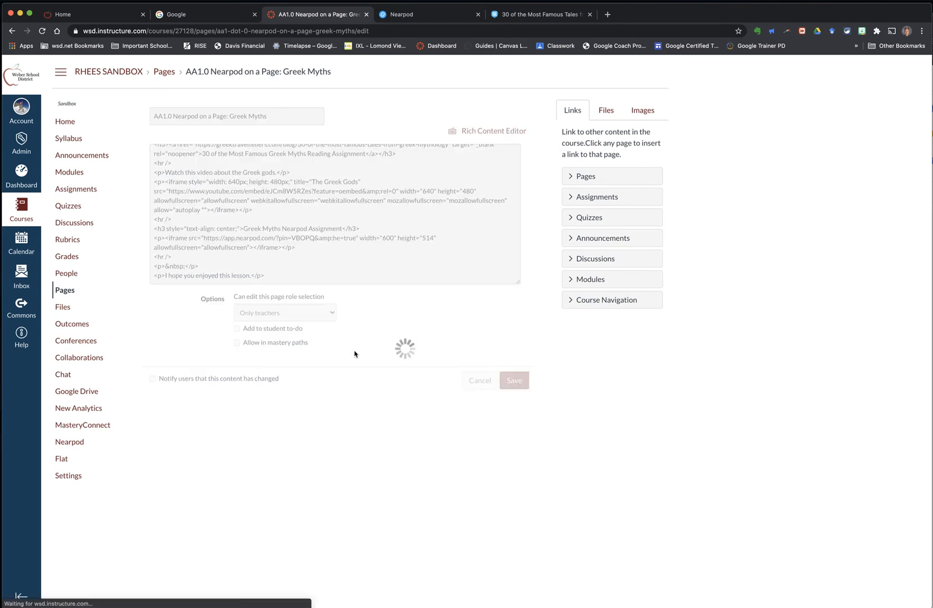
{"action": "scroll", "coordinate": [343, 351], "scroll_direction": "down", "scroll_amount": 10}
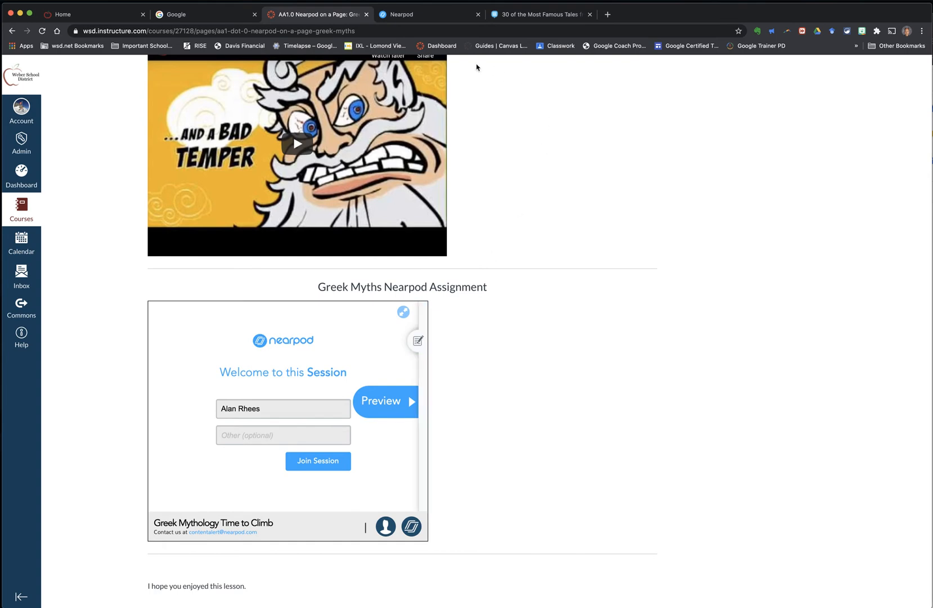
Step: Reopen the sharing options for the Greek Myths lesson's most recent active session in Nearpod
{"action": "left_click", "coordinate": [416, 14]}
{"action": "mouse_move", "coordinate": [337, 460]}
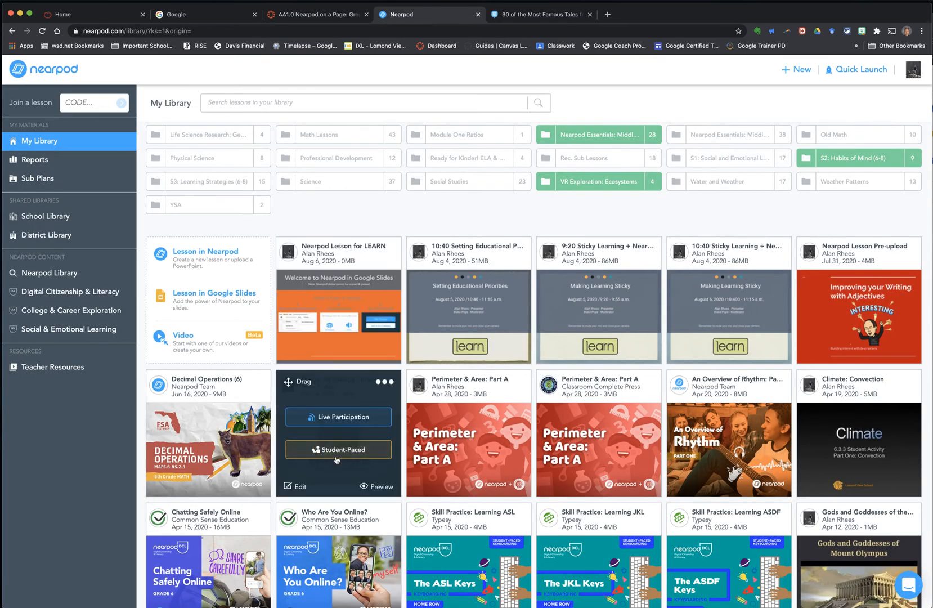
{"action": "left_click", "coordinate": [338, 454]}
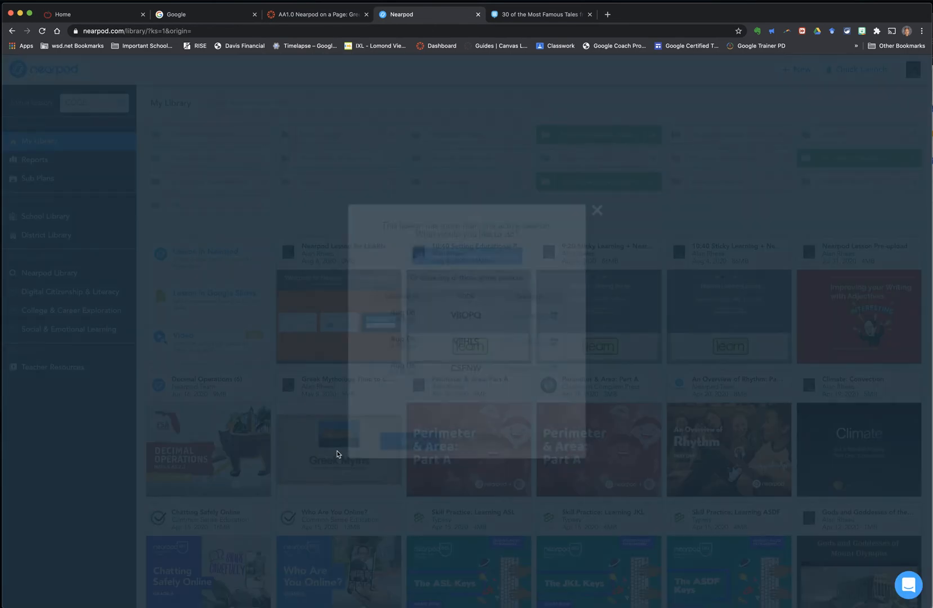
{"action": "left_click", "coordinate": [461, 327]}
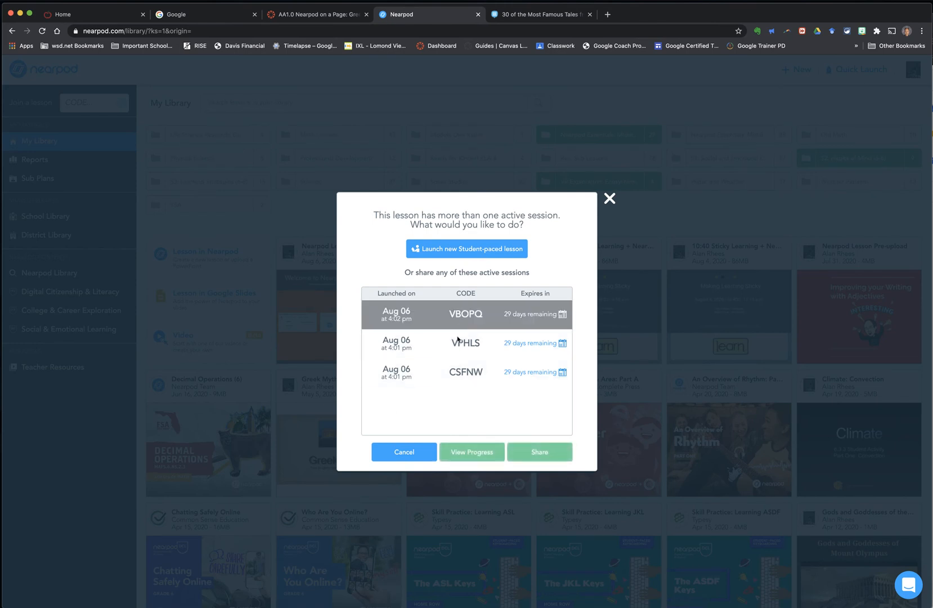
{"action": "left_click", "coordinate": [519, 450]}
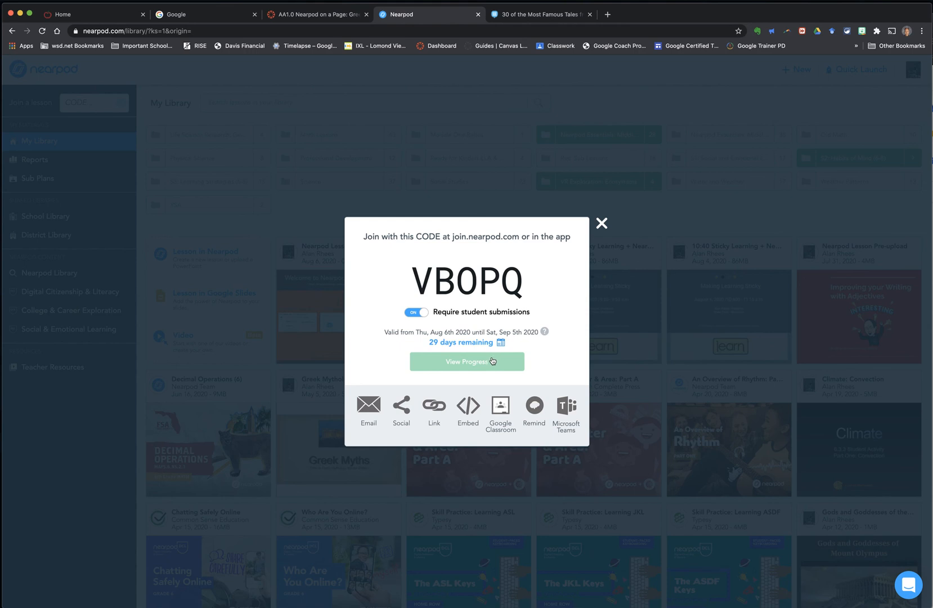
Step: Close the Nearpod sharing dialog, return to the Canvas course page, and scroll up through it to review the embedded lesson and content
{"action": "left_click", "coordinate": [602, 223]}
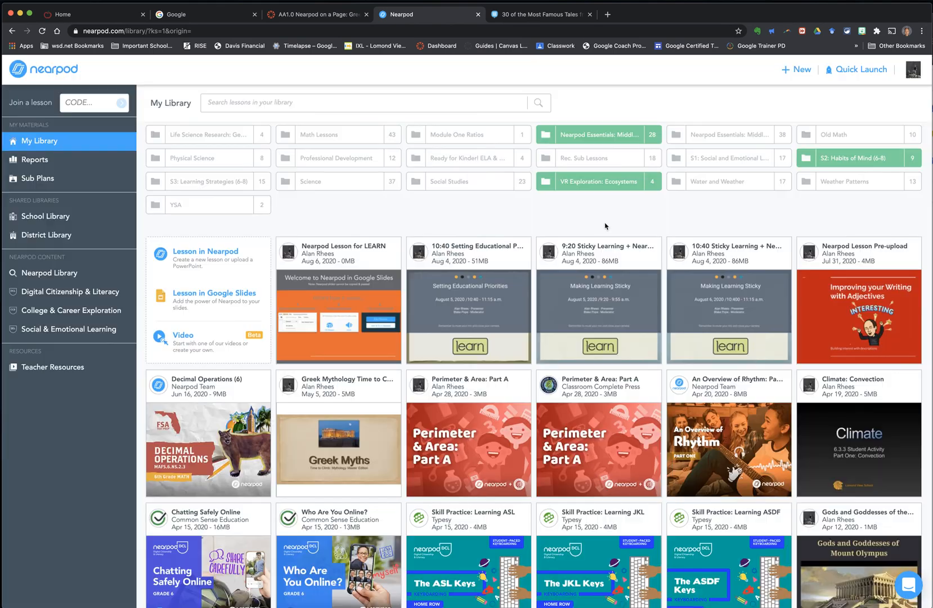
{"action": "left_click", "coordinate": [326, 19]}
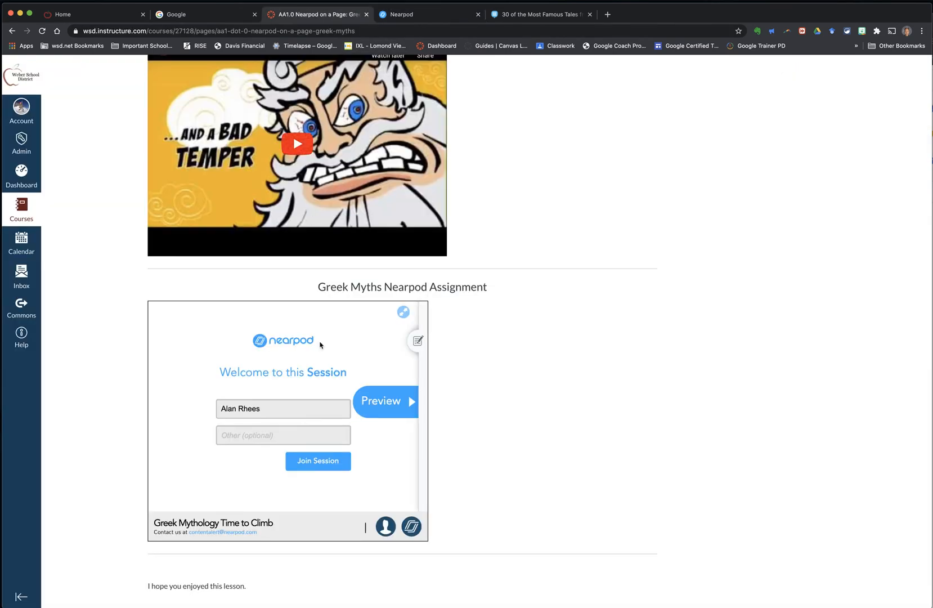
{"action": "scroll", "coordinate": [340, 404], "scroll_direction": "down", "scroll_amount": 1}
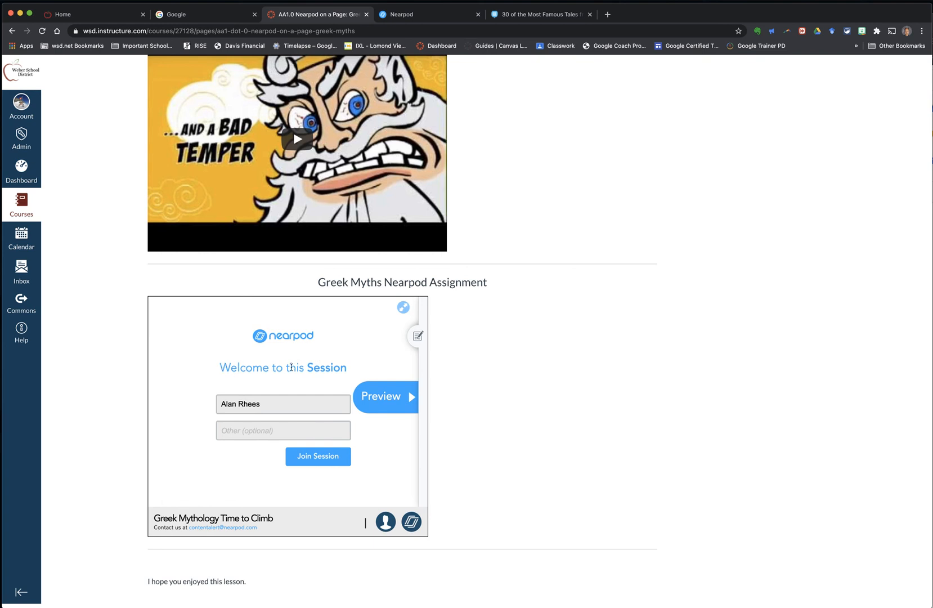
{"action": "scroll", "coordinate": [285, 371], "scroll_direction": "up", "scroll_amount": 5}
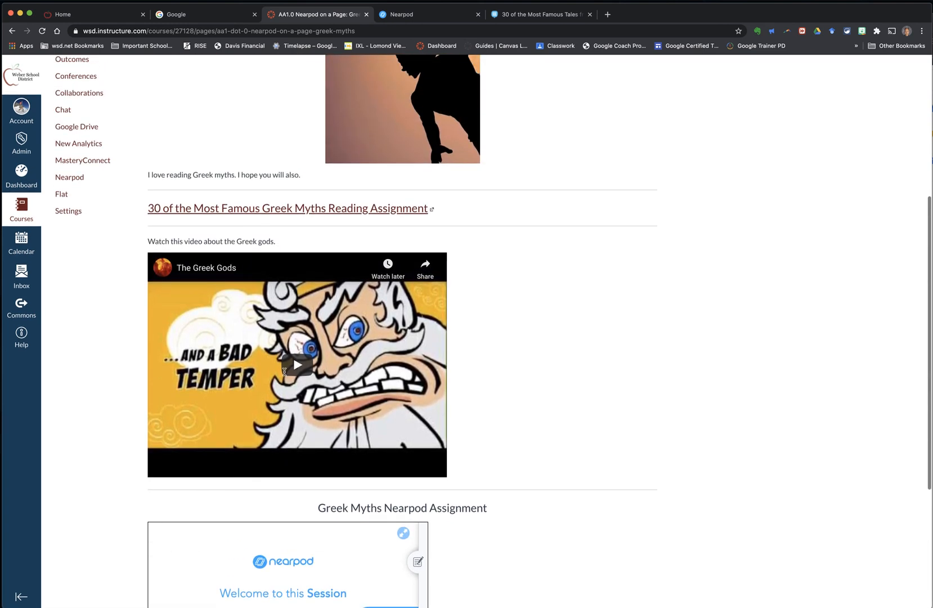
{"action": "scroll", "coordinate": [284, 372], "scroll_direction": "up", "scroll_amount": 2}
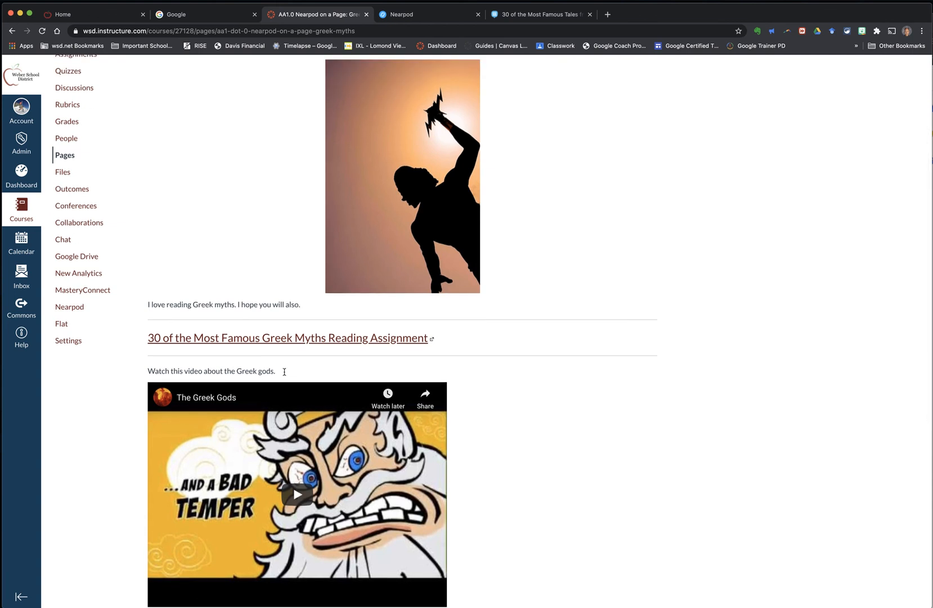
{"action": "scroll", "coordinate": [284, 371], "scroll_direction": "up", "scroll_amount": 3}
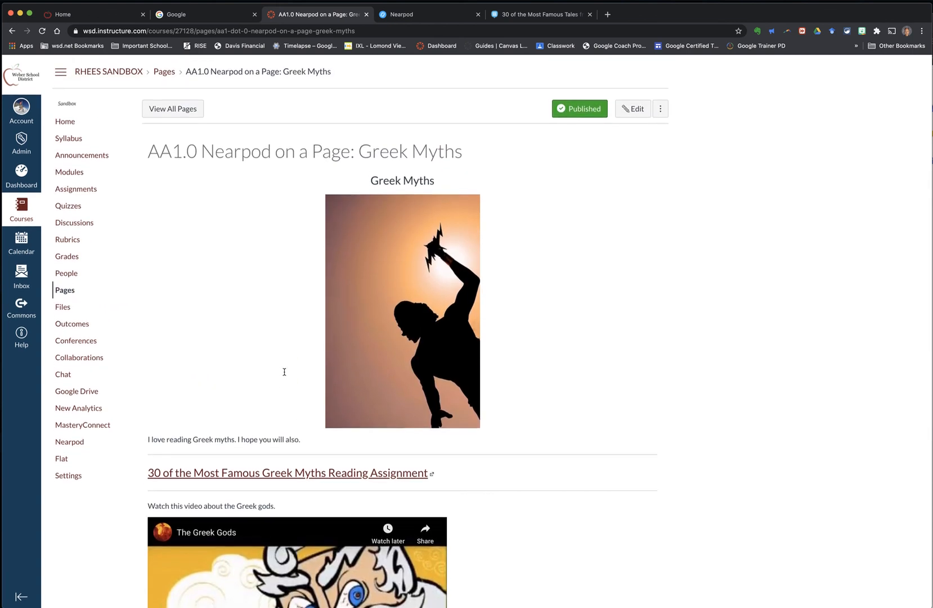